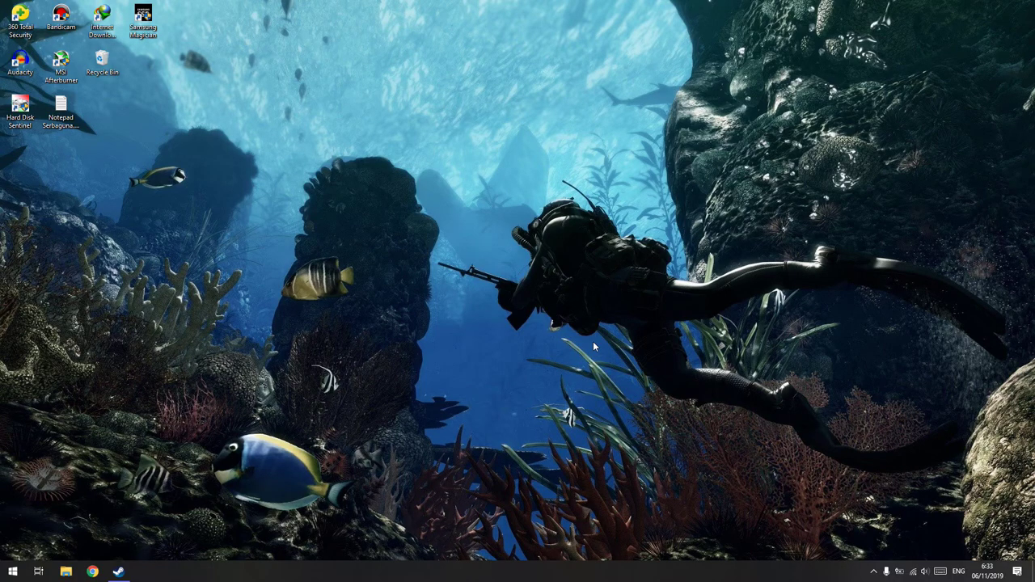
- Launch Blender from the Steam library
{"action": "mouse_move", "coordinate": [118, 572]}
{"action": "left_click", "coordinate": [121, 518]}
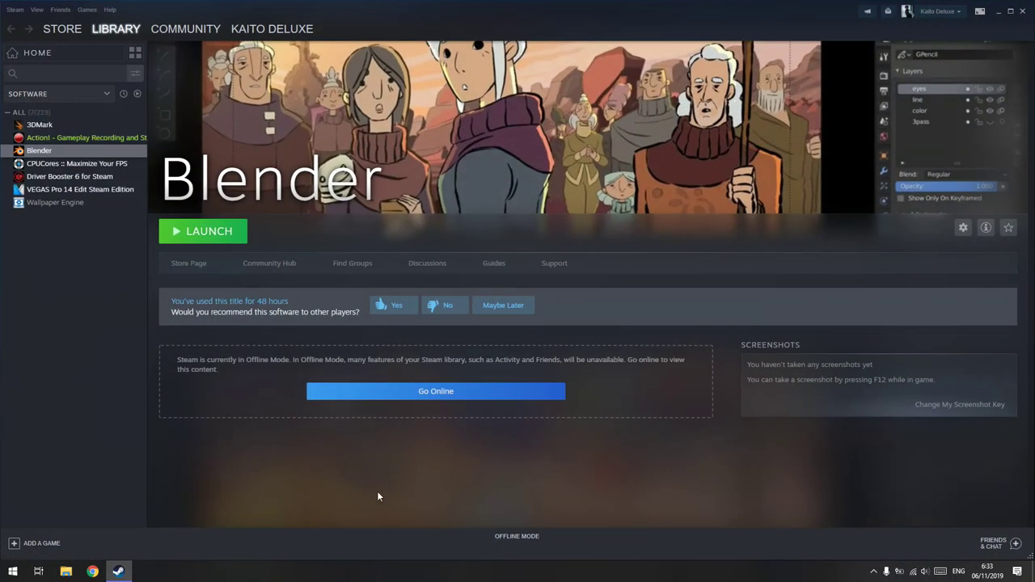
{"action": "left_click", "coordinate": [208, 233]}
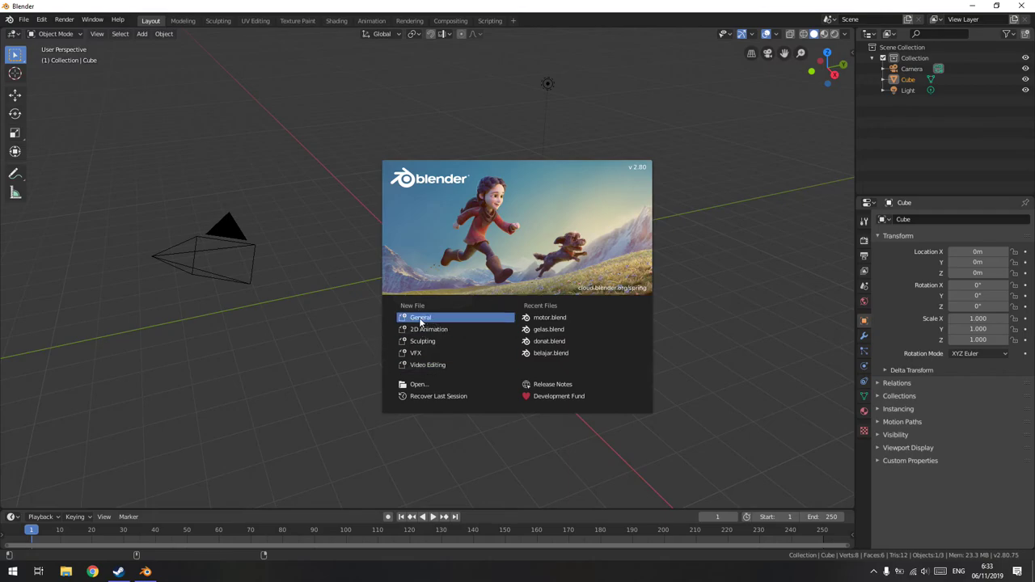
- Create a new General file from the splash screen
{"action": "left_click", "coordinate": [396, 320]}
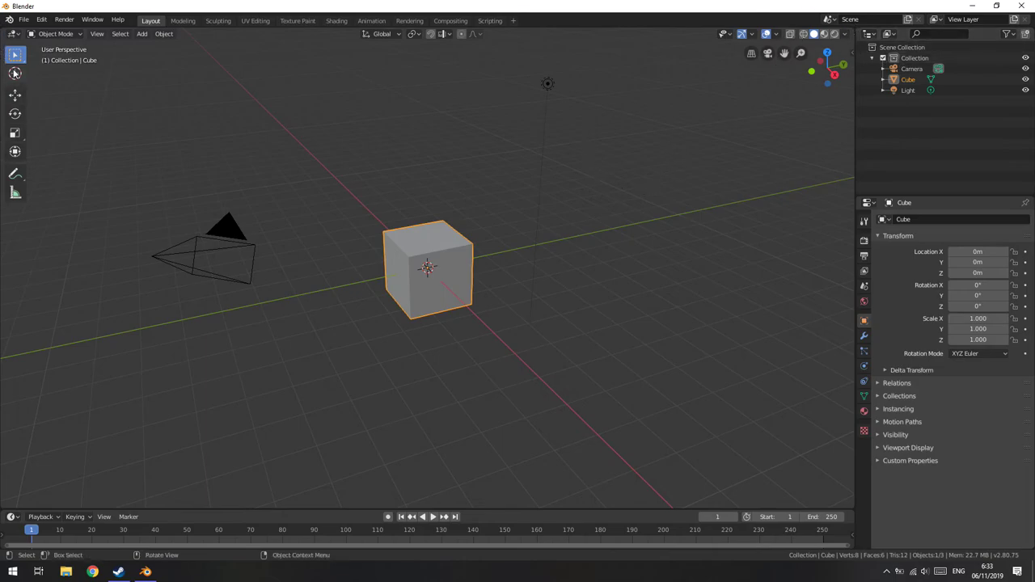
- Split the 3D view into four columns, then halve each column top and bottom
{"action": "left_click_drag", "start_coordinate": [3, 28], "coordinate": [393, 123]}
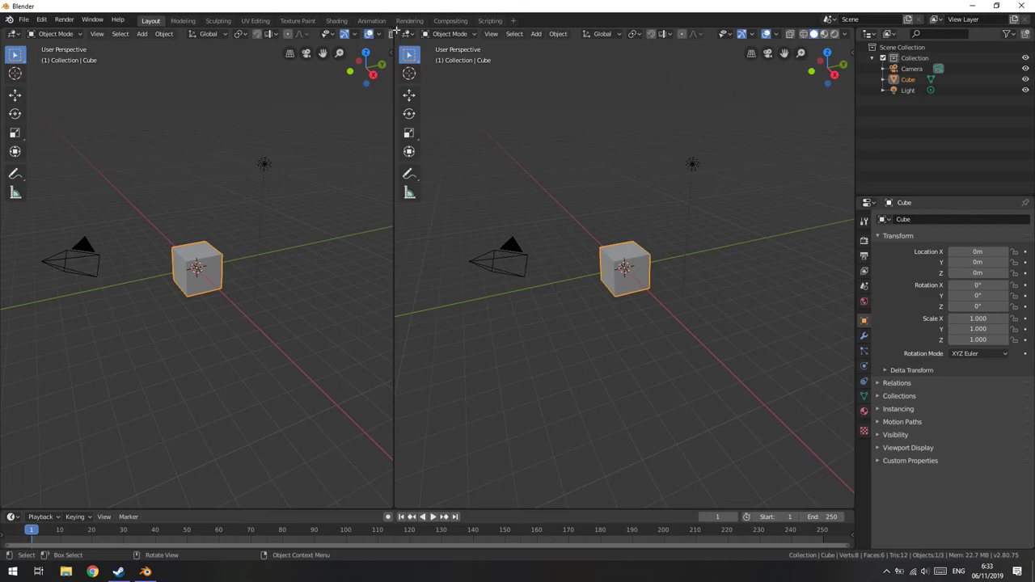
{"action": "left_click_drag", "start_coordinate": [396, 30], "coordinate": [659, 364]}
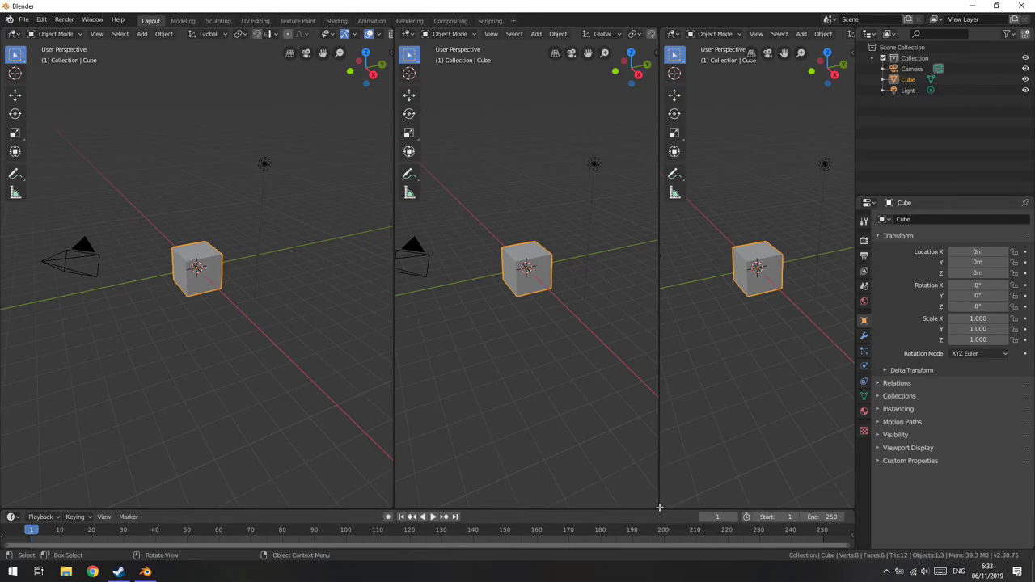
{"action": "mouse_move", "coordinate": [659, 508]}
{"action": "left_mouse_down"}
{"action": "mouse_move", "coordinate": [661, 224]}
{"action": "mouse_move", "coordinate": [657, 263]}
{"action": "left_mouse_up"}
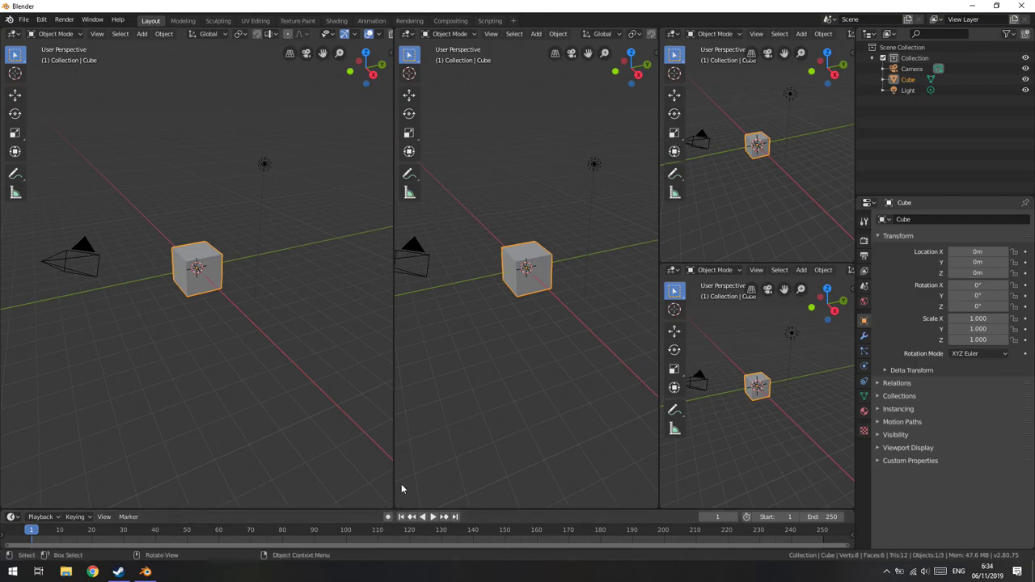
{"action": "left_click_drag", "start_coordinate": [396, 29], "coordinate": [473, 308]}
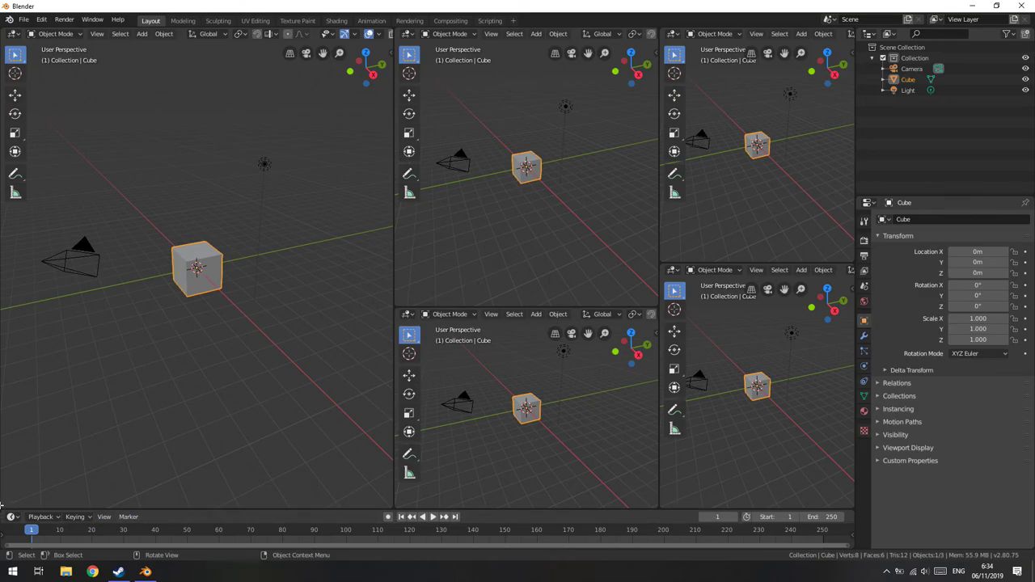
{"action": "left_click_drag", "start_coordinate": [2, 504], "coordinate": [237, 503]}
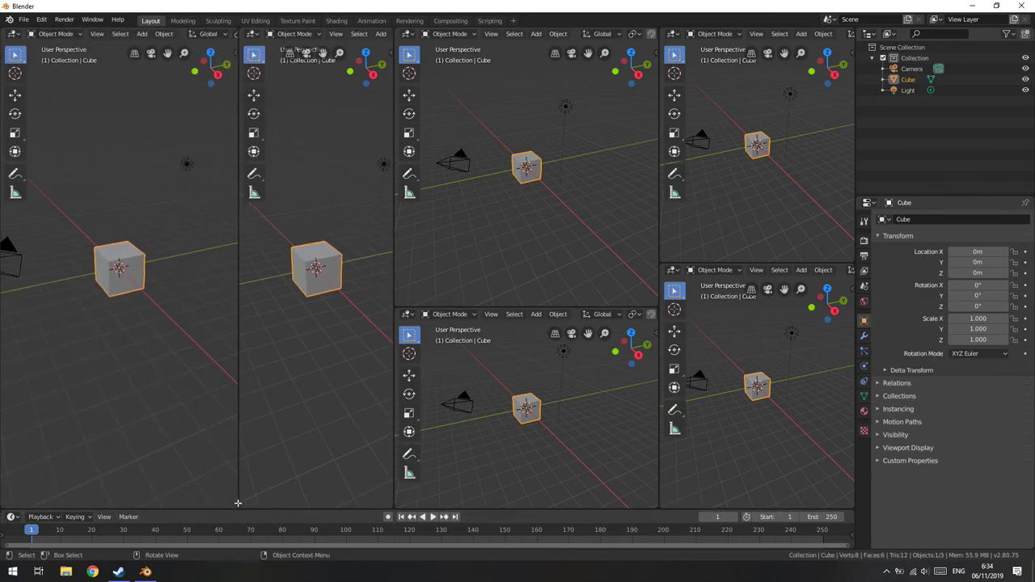
{"action": "left_click_drag", "start_coordinate": [241, 507], "coordinate": [260, 353]}
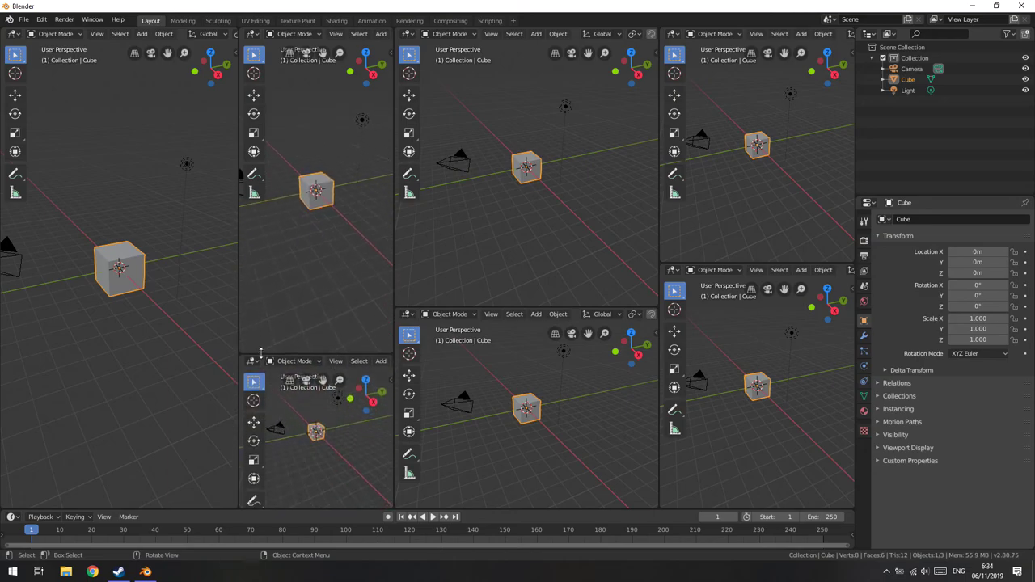
{"action": "left_click_drag", "start_coordinate": [4, 31], "coordinate": [61, 328]}
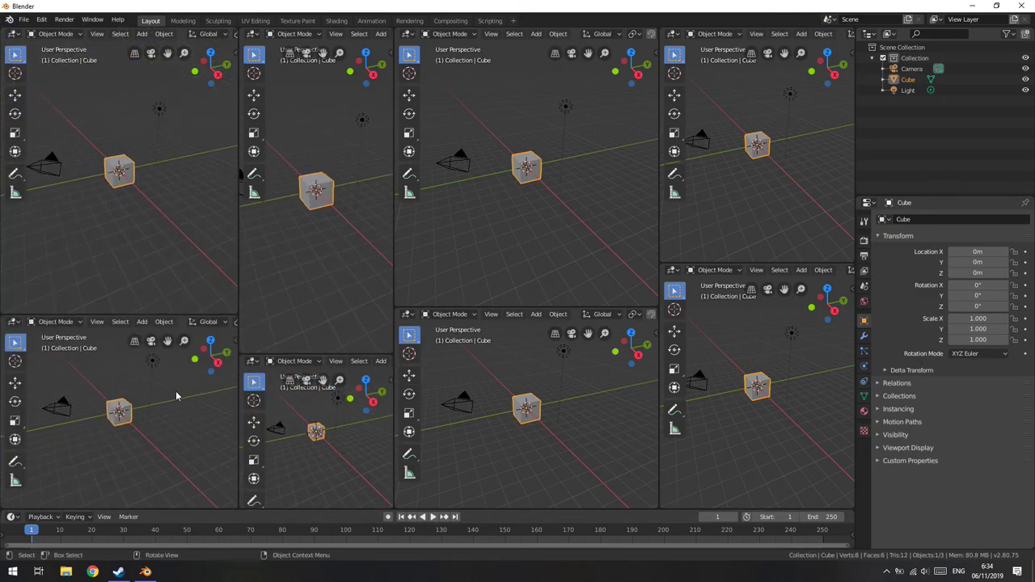
{"action": "left_click_drag", "start_coordinate": [236, 313], "coordinate": [257, 313]}
- Join each column's stacked views, then merge the columns into one viewport
{"action": "left_click_drag", "start_coordinate": [3, 313], "coordinate": [8, 402]}
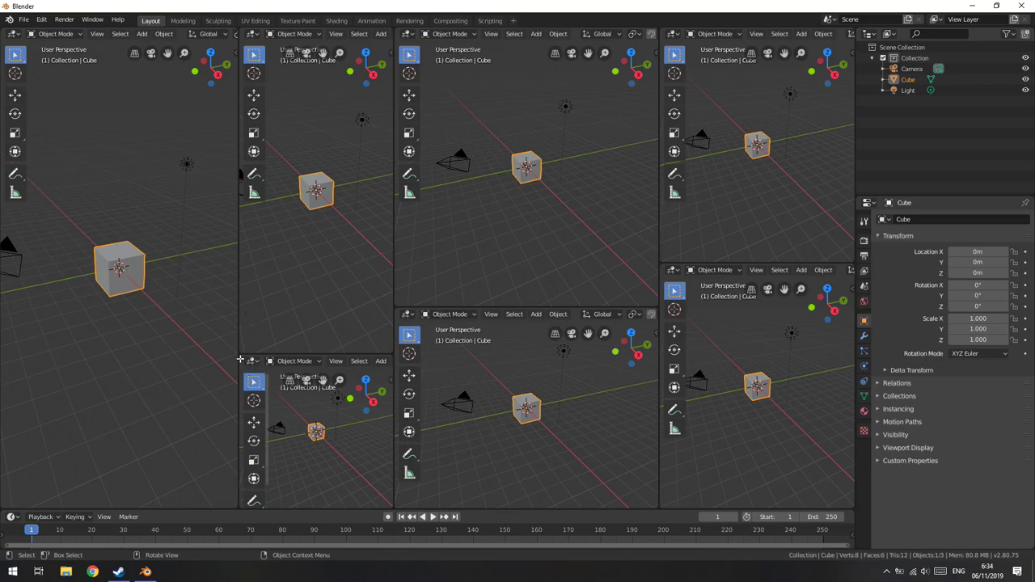
{"action": "left_click_drag", "start_coordinate": [238, 329], "coordinate": [267, 421]}
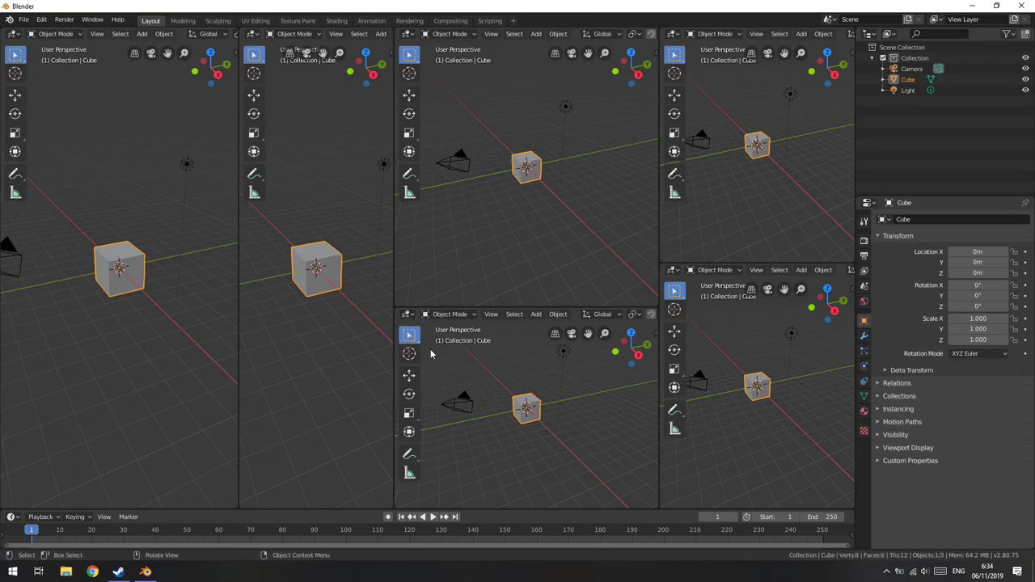
{"action": "left_click_drag", "start_coordinate": [398, 306], "coordinate": [398, 308]}
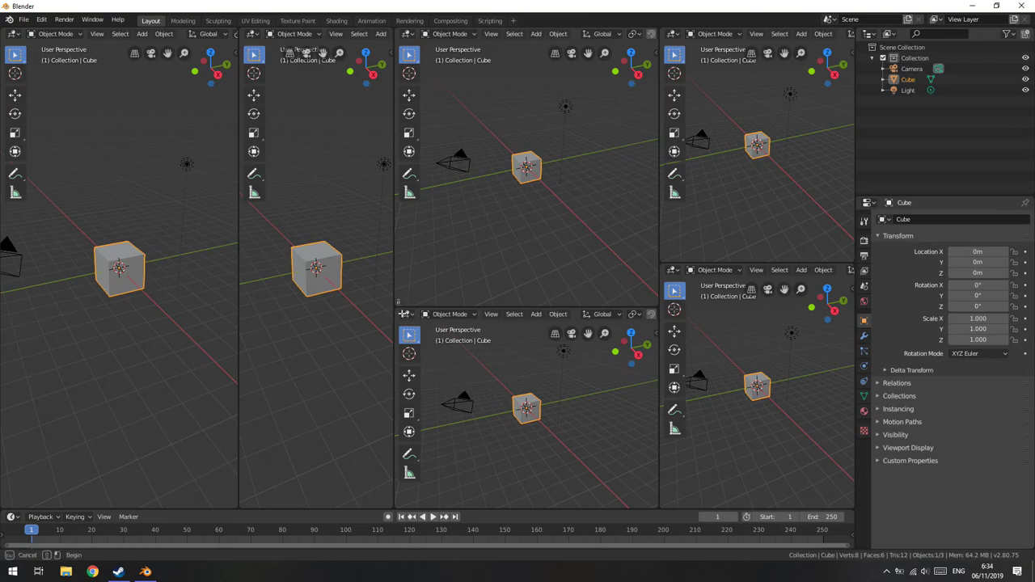
{"action": "left_click", "coordinate": [397, 304]}
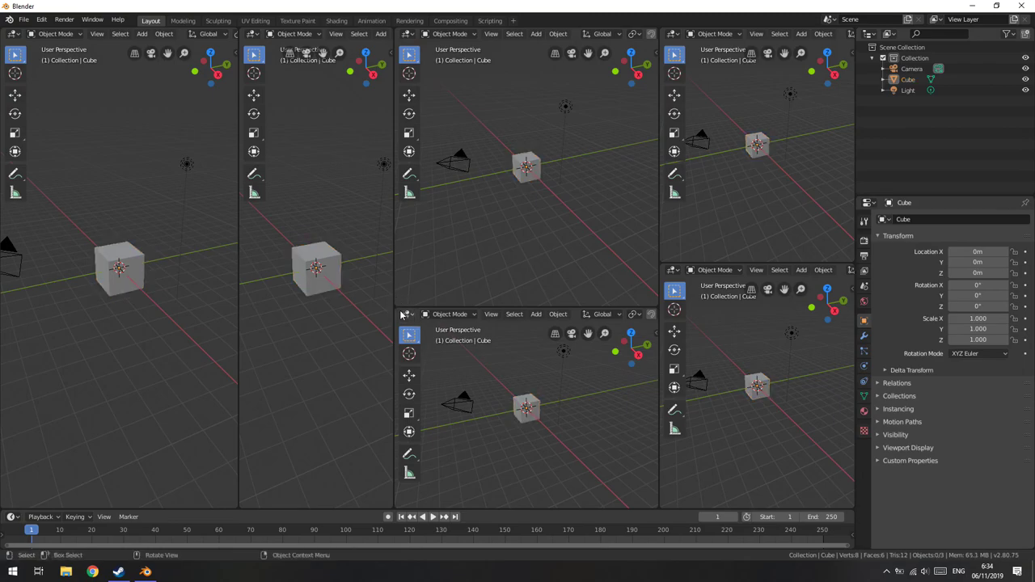
{"action": "left_click_drag", "start_coordinate": [396, 300], "coordinate": [411, 336]}
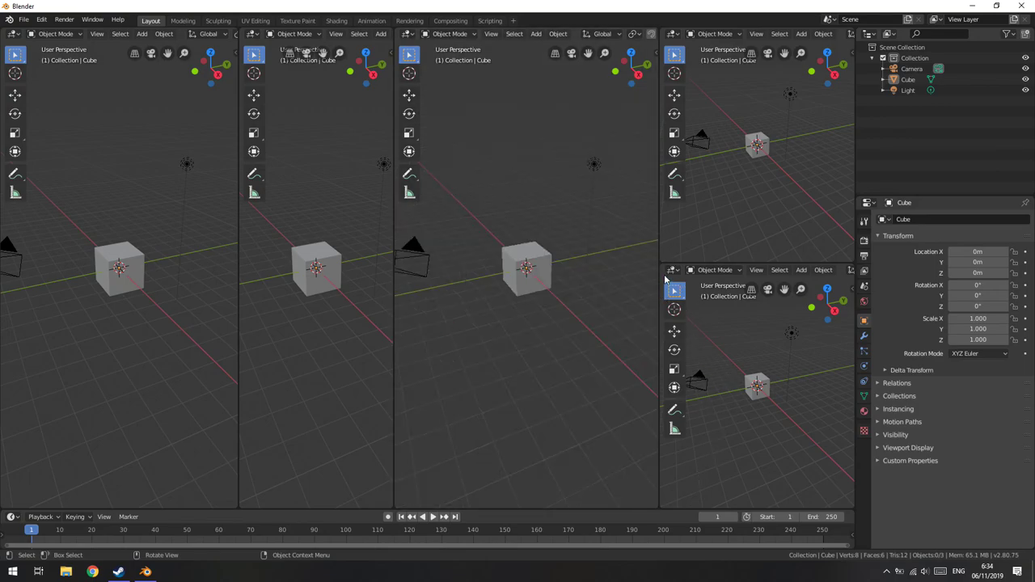
{"action": "left_click_drag", "start_coordinate": [663, 269], "coordinate": [671, 202]}
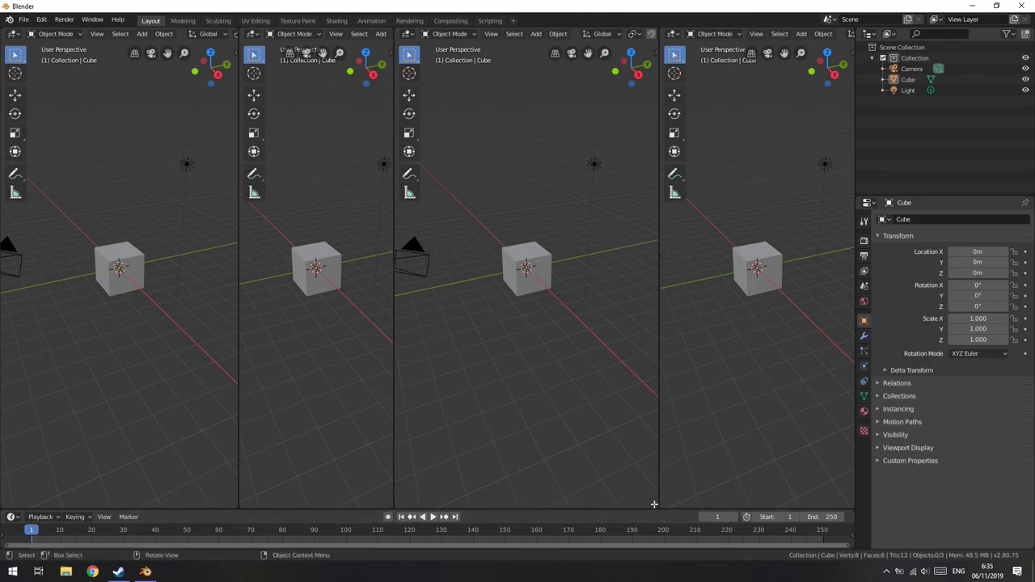
{"action": "left_click_drag", "start_coordinate": [656, 504], "coordinate": [709, 505]}
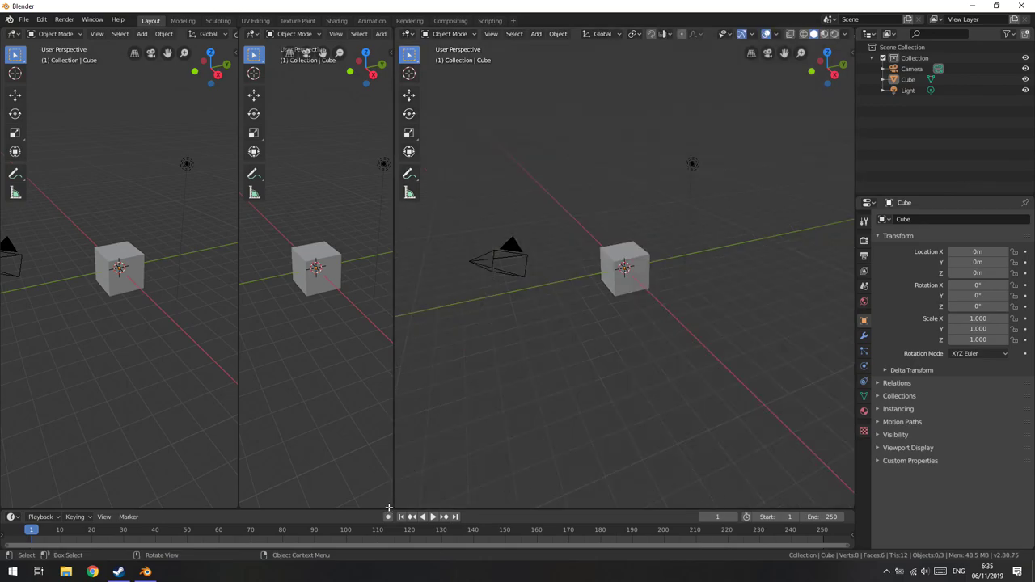
{"action": "left_click_drag", "start_coordinate": [390, 506], "coordinate": [396, 524]}
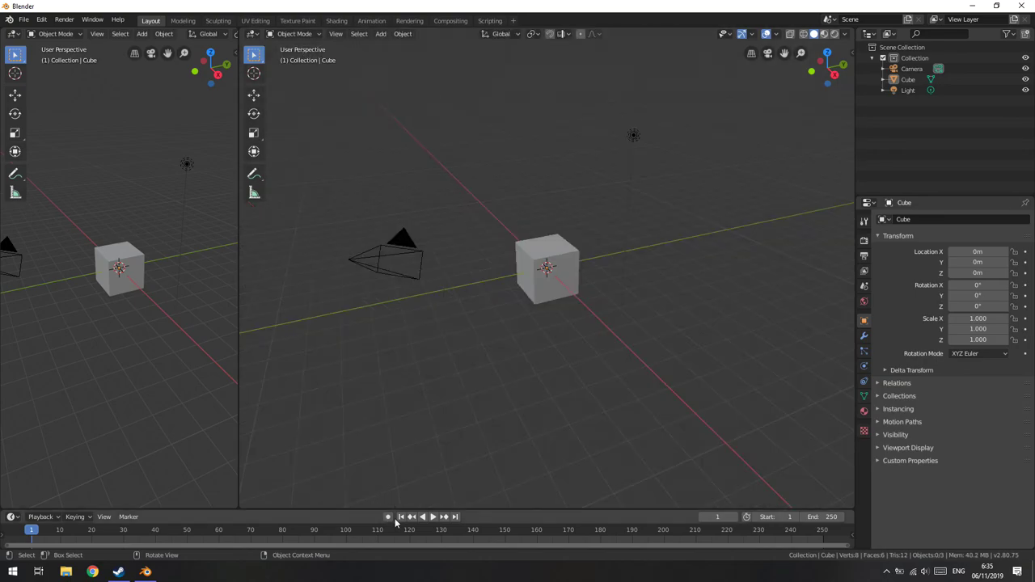
{"action": "left_click_drag", "start_coordinate": [241, 507], "coordinate": [205, 500]}
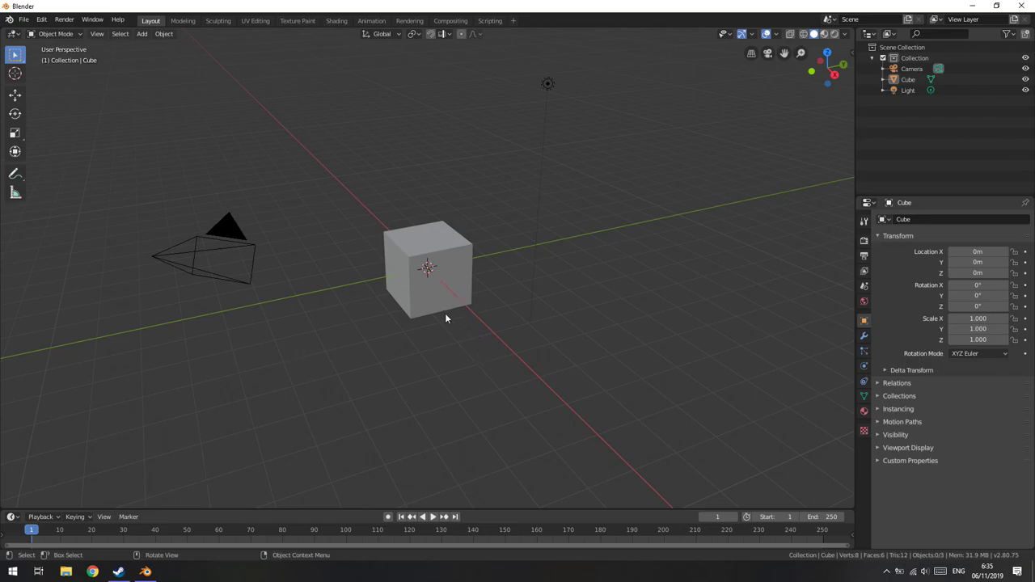
- Select the default cube and bring up, then dismiss, its Object context menu
{"action": "left_click", "coordinate": [450, 265]}
{"action": "right_click", "coordinate": [450, 265]}
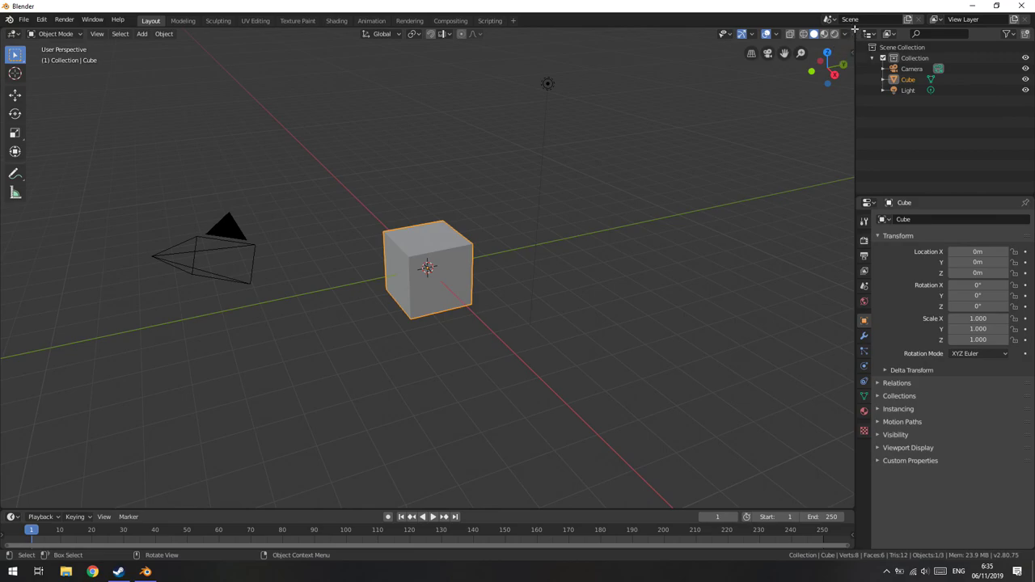
- Split the viewport into a left view and a right area halved top and bottom
{"action": "left_click_drag", "start_coordinate": [852, 30], "coordinate": [358, 85]}
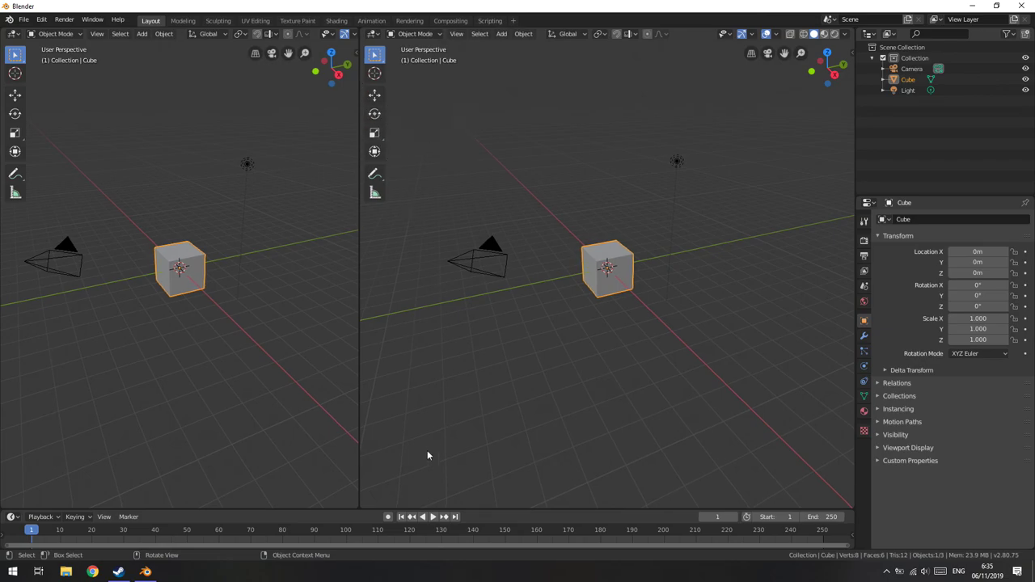
{"action": "left_click_drag", "start_coordinate": [361, 503], "coordinate": [394, 275]}
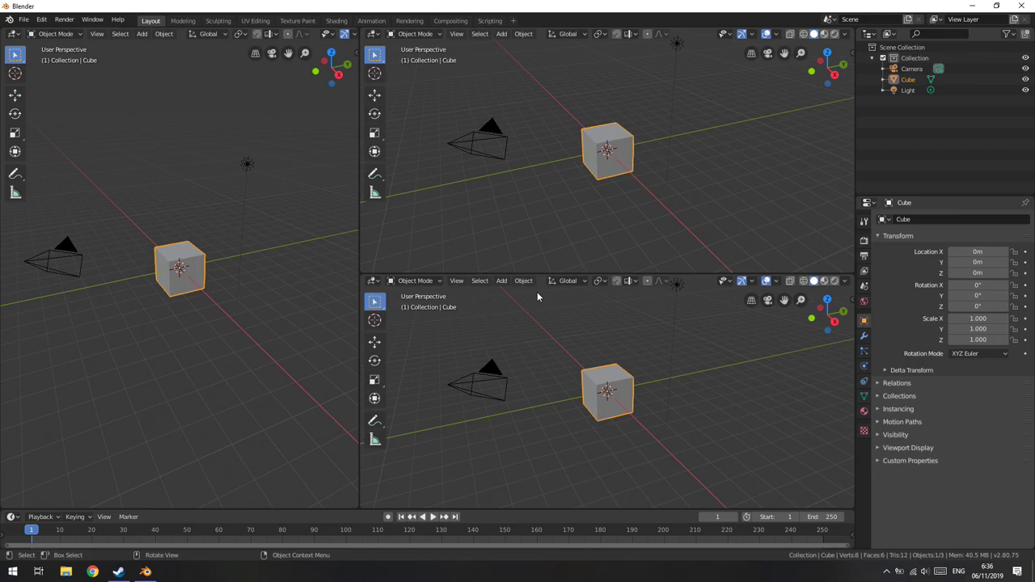
- Set the lower-right view to Right Orthographic, the upper to Top, and orbit the perspective view
{"action": "left_click", "coordinate": [673, 465]}
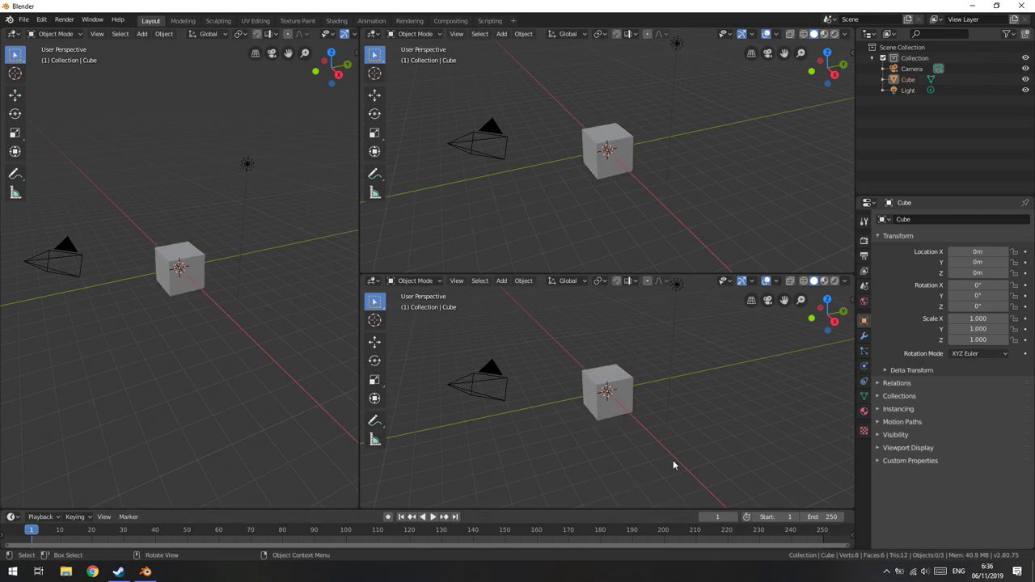
{"action": "key", "text": "KP_3"}
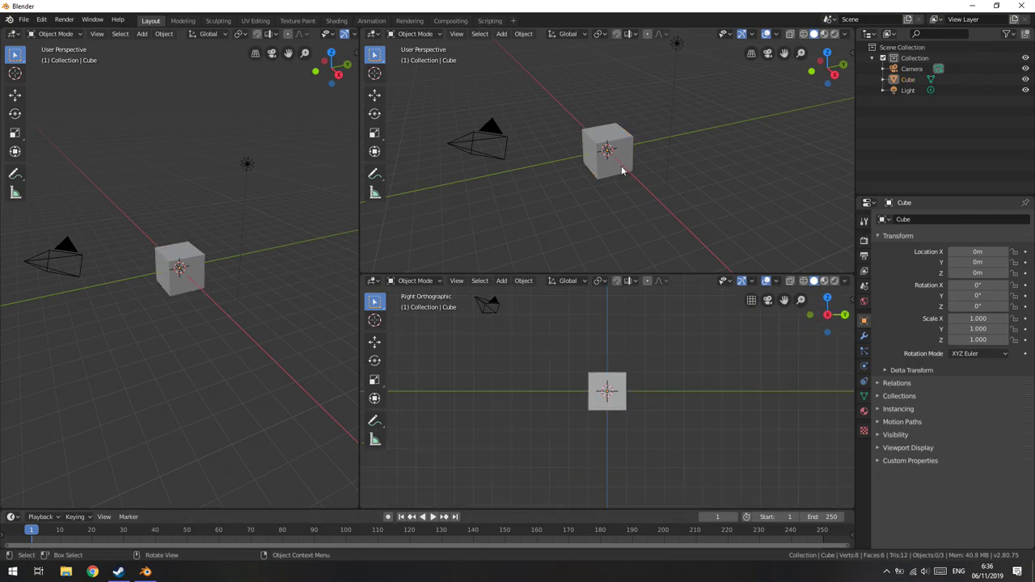
{"action": "left_click", "coordinate": [620, 166]}
{"action": "key", "text": "KP_7"}
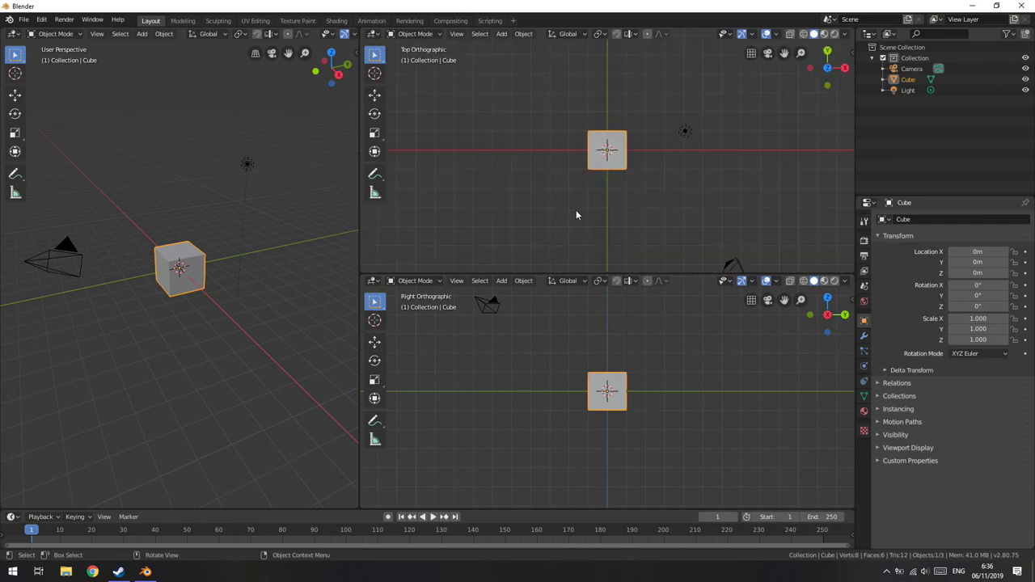
{"action": "middle_click_drag", "start_coordinate": [215, 301], "coordinate": [254, 259]}
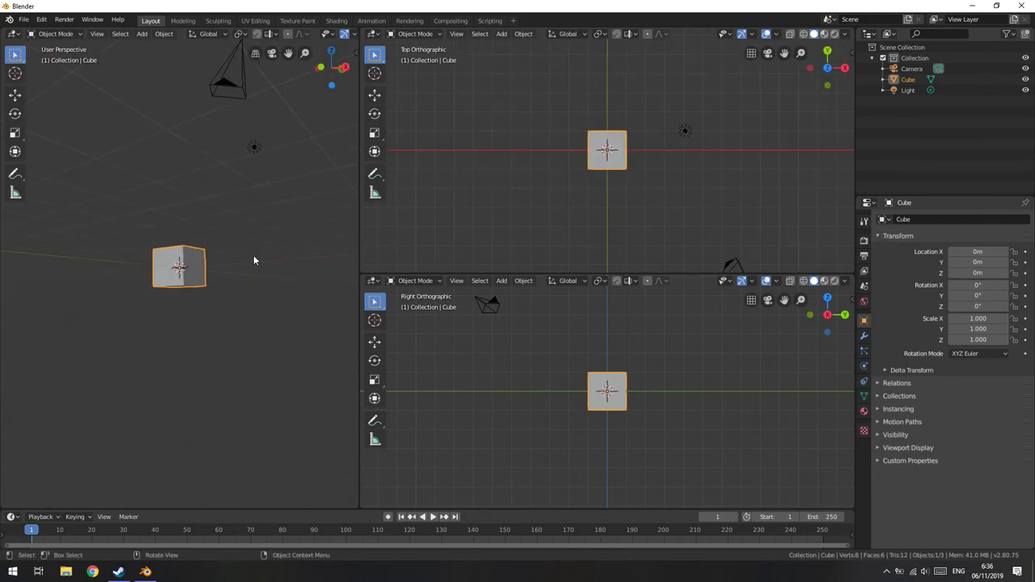